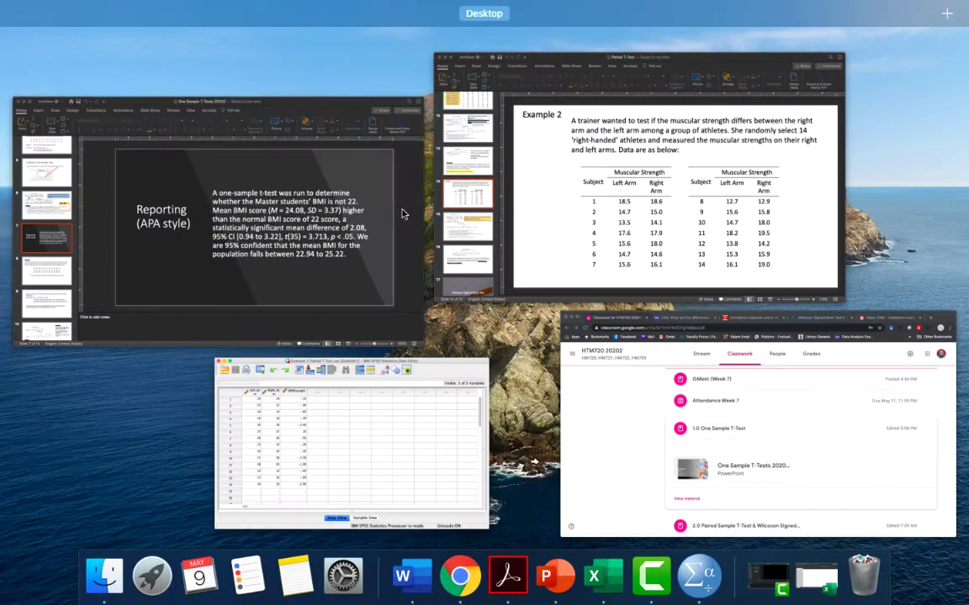
- Bring the SPSS T-Test output window to the front
click(367, 385)
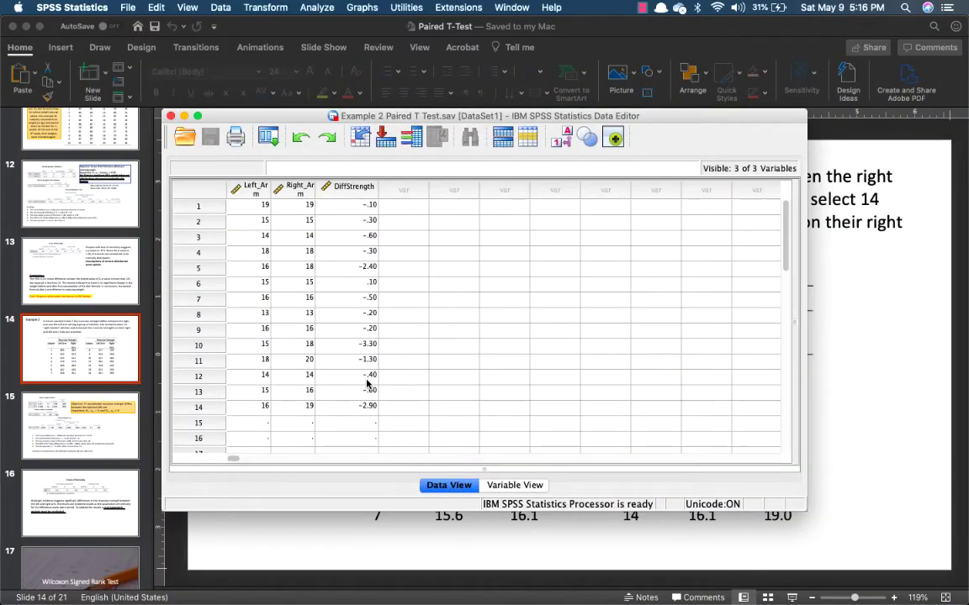
key(ctrl+Up)
click(634, 165)
- Review the Right_Arm–Left_Arm Paired Samples tables: t = 3.123, df 13, Sig. .008
click(397, 238)
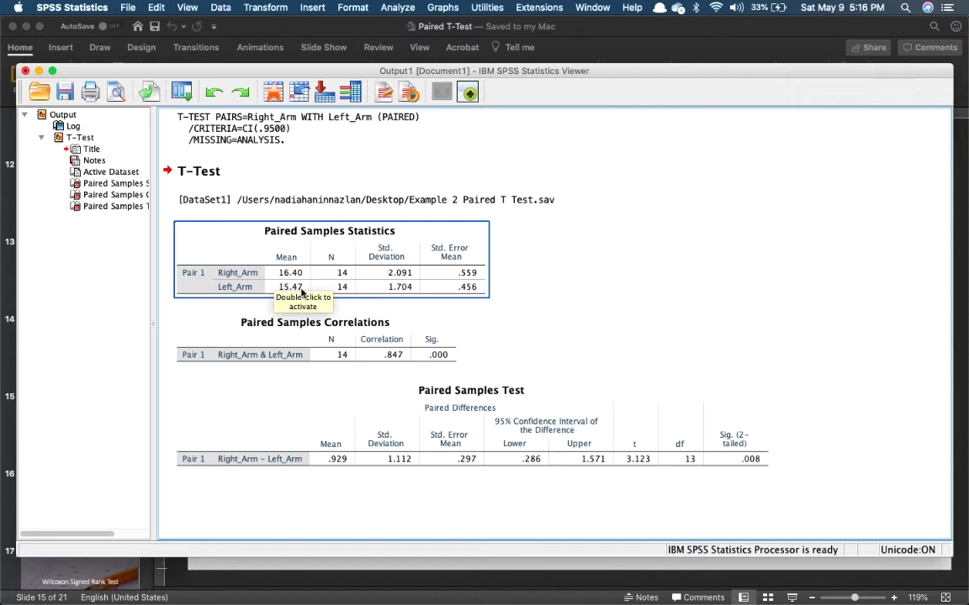
click(649, 310)
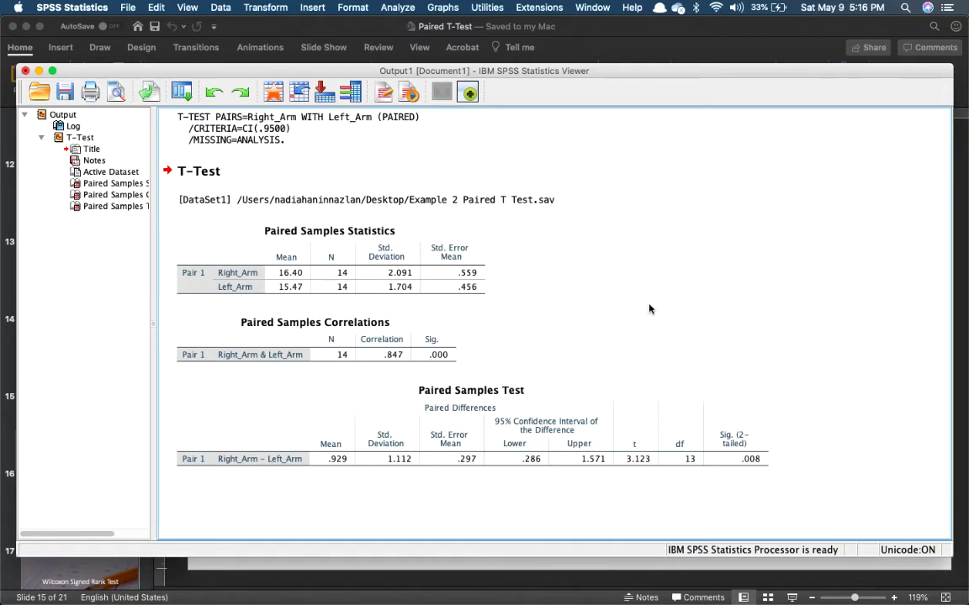
click(367, 252)
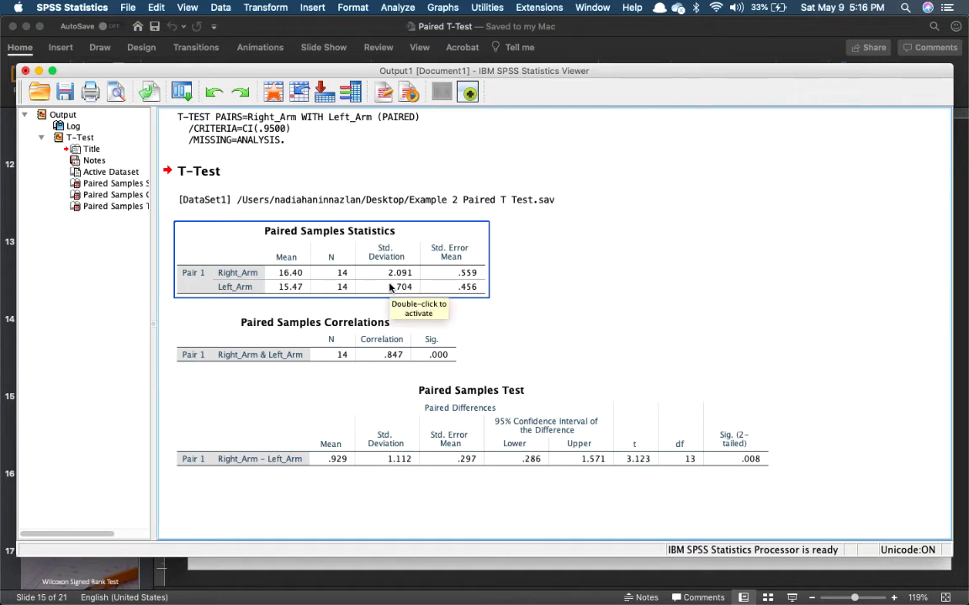
click(520, 322)
click(428, 221)
click(522, 250)
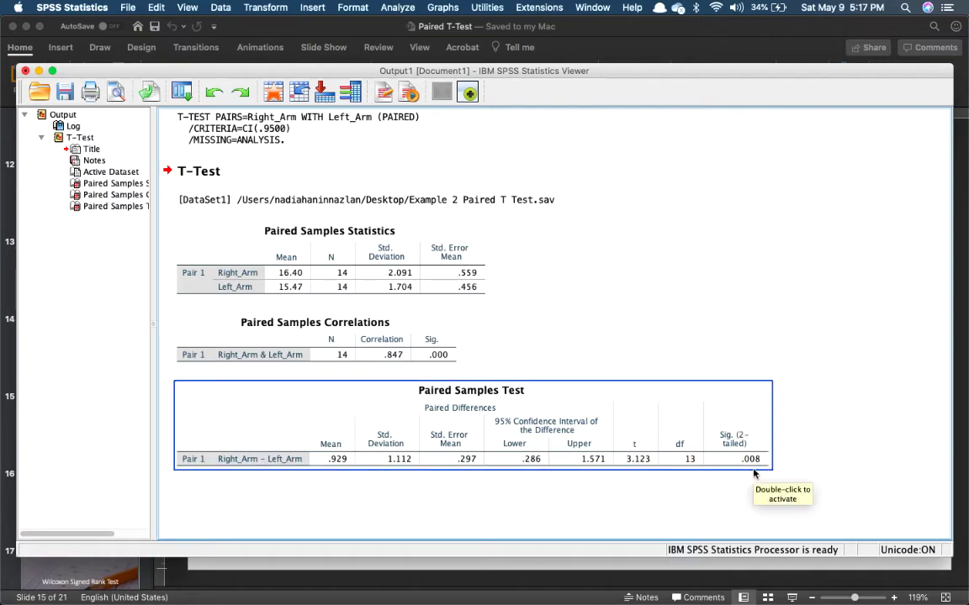
key(ctrl+Up)
click(660, 219)
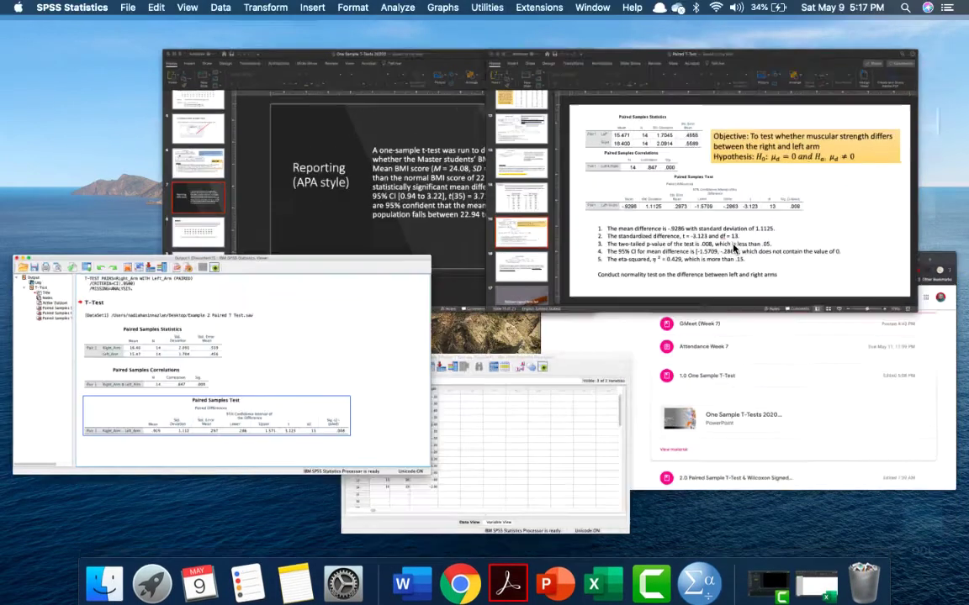
drag(484, 451, 644, 452)
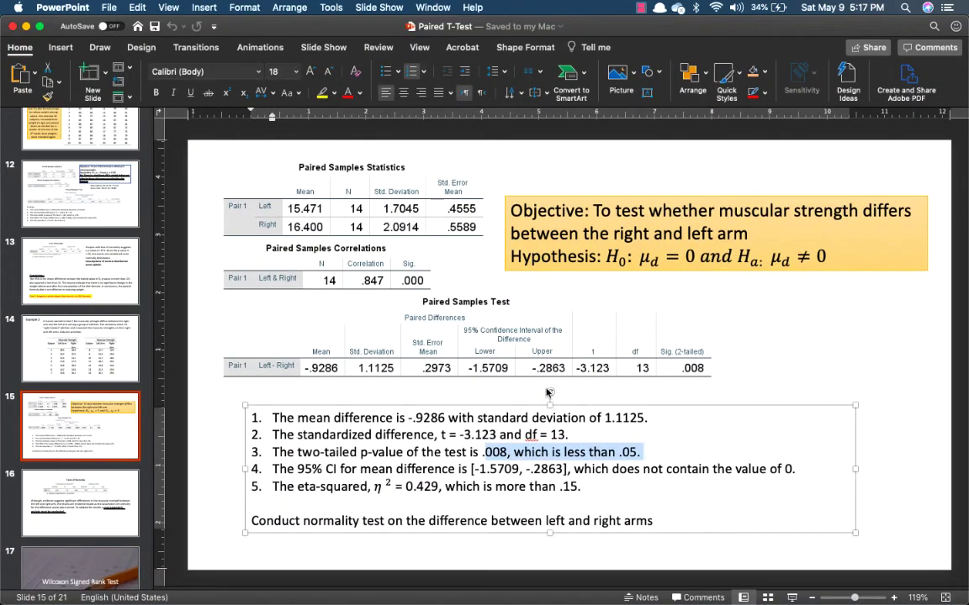
click(670, 328)
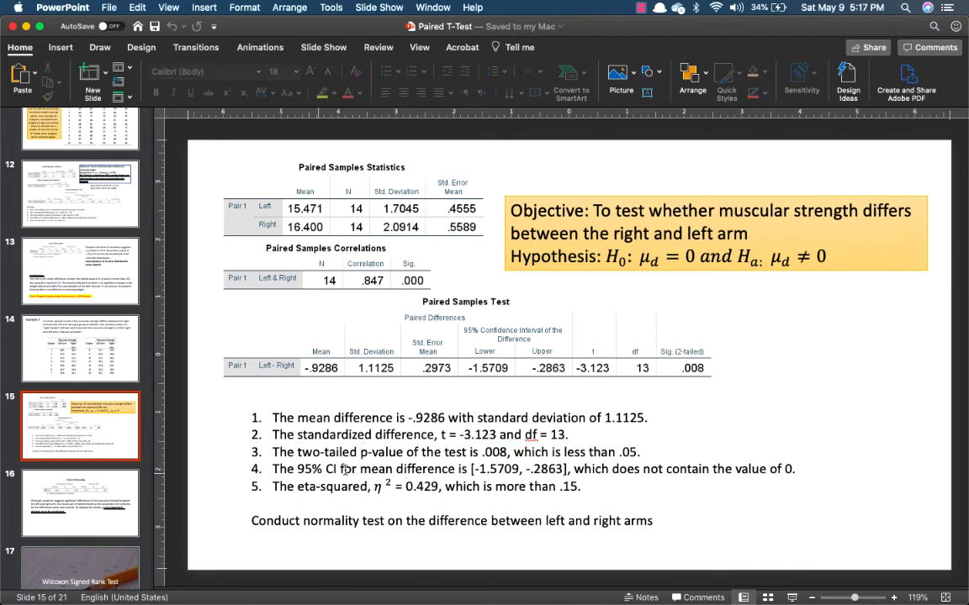
key(ctrl+Up)
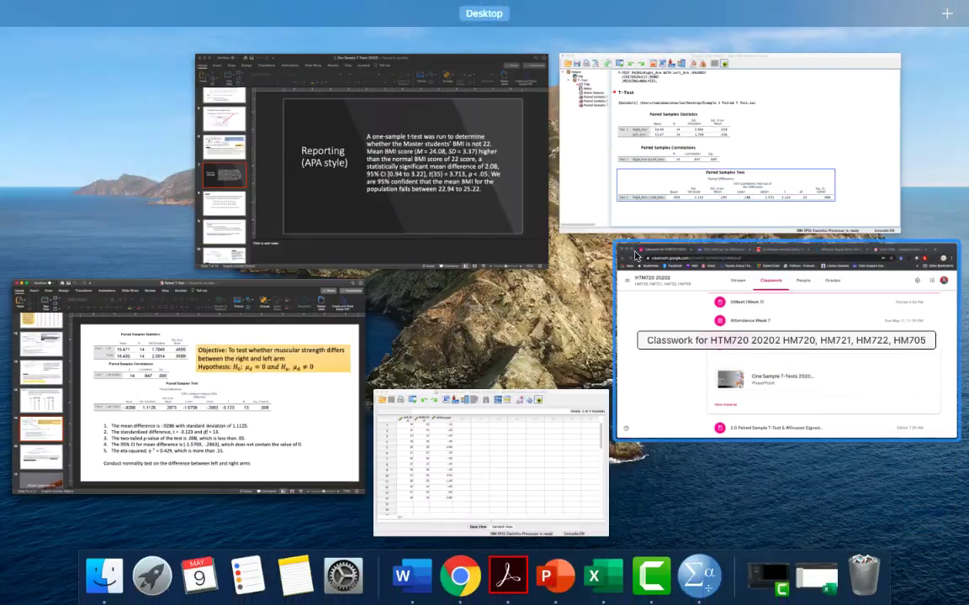
click(627, 201)
click(527, 465)
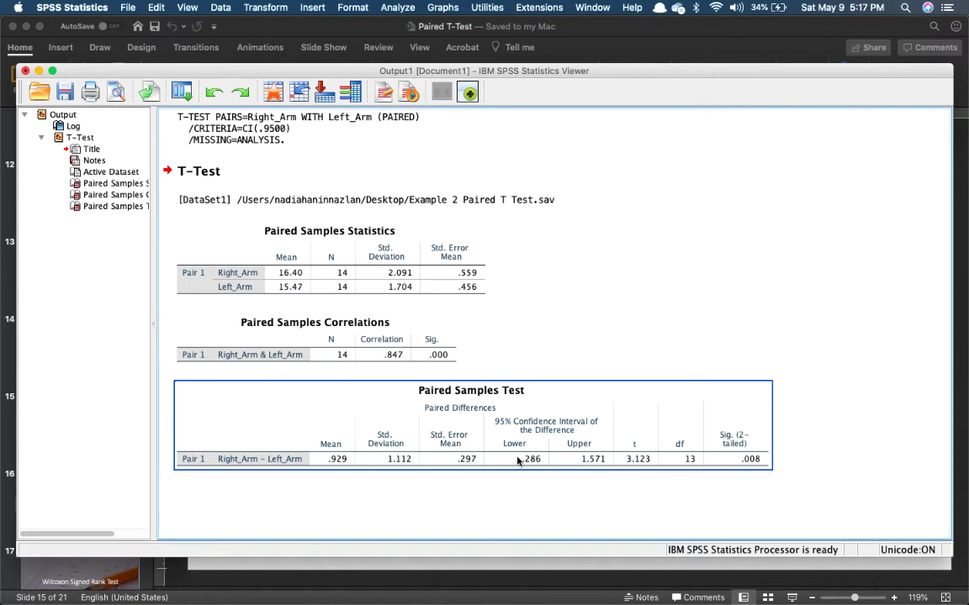
key(ctrl+Up)
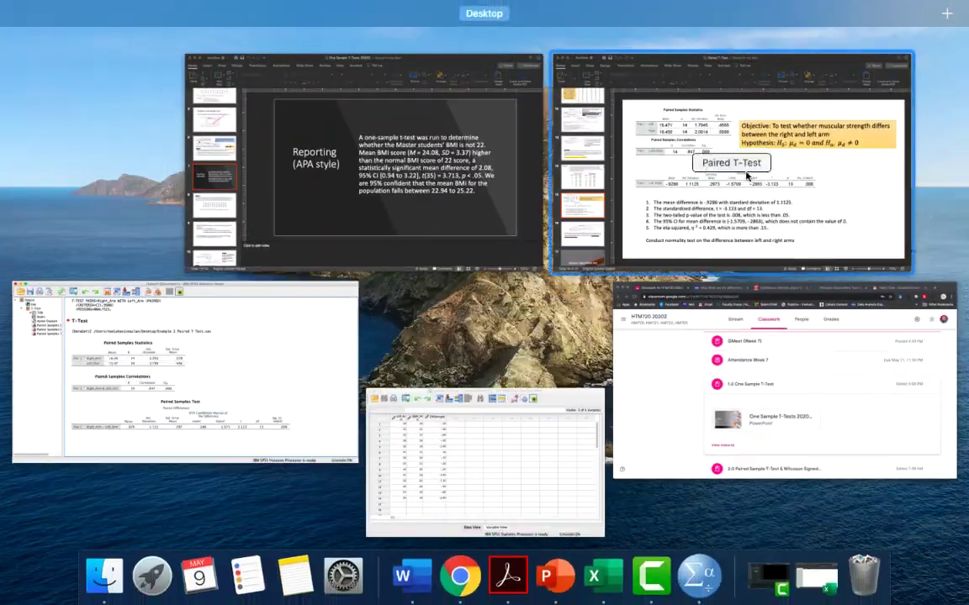
click(746, 175)
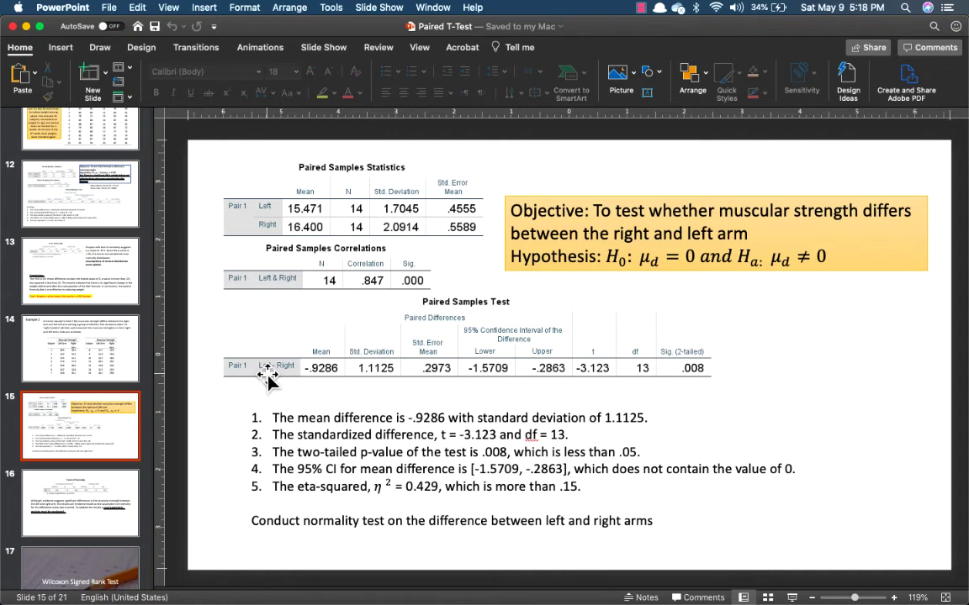
key(ctrl+Up)
click(729, 172)
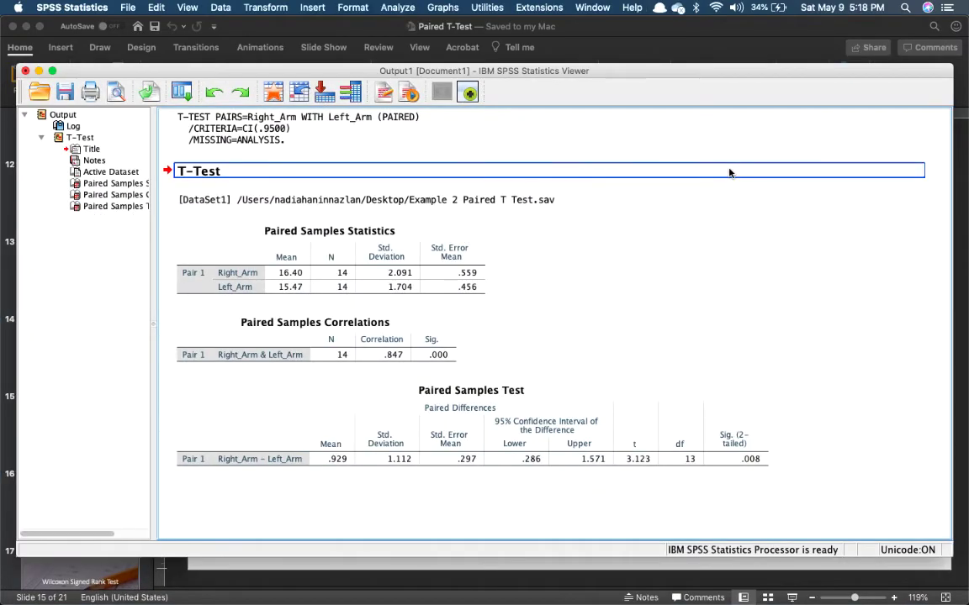
key(ctrl+Up)
click(459, 201)
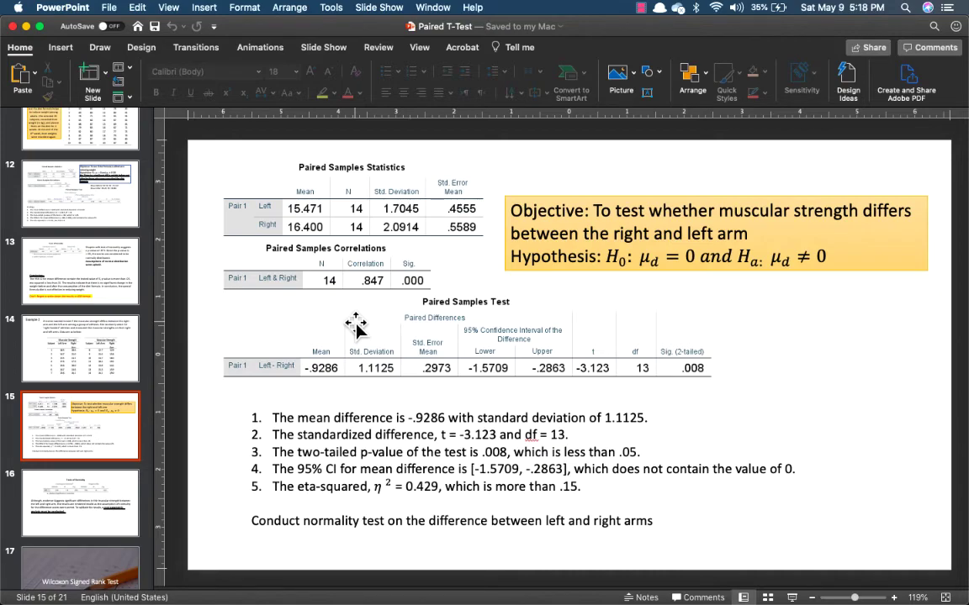
key(ctrl+Up)
click(723, 168)
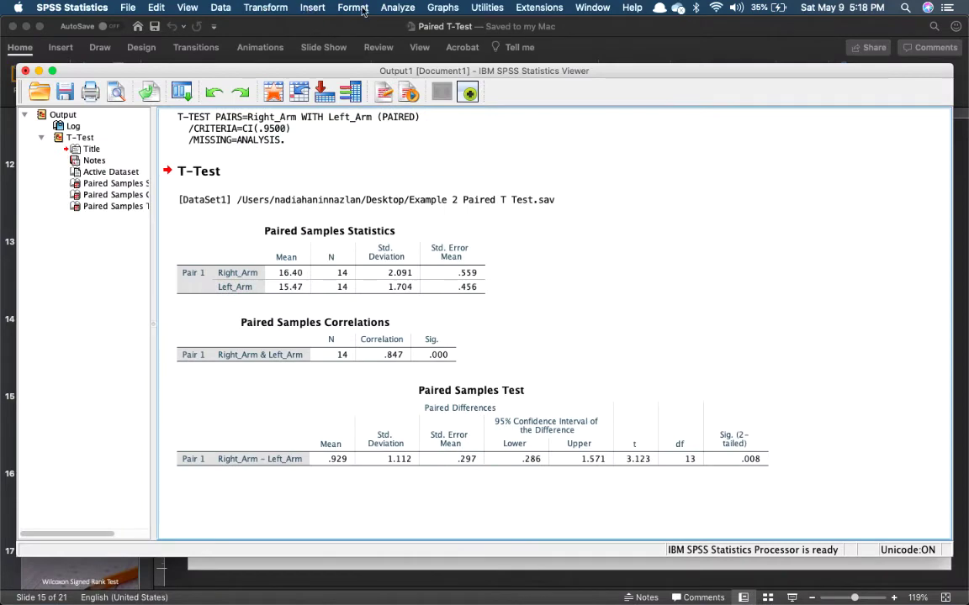
- Run Explore with DiffStrength as the dependent variable and normality plots with tests enabled
click(396, 8)
mouse_move(505, 36)
click(639, 62)
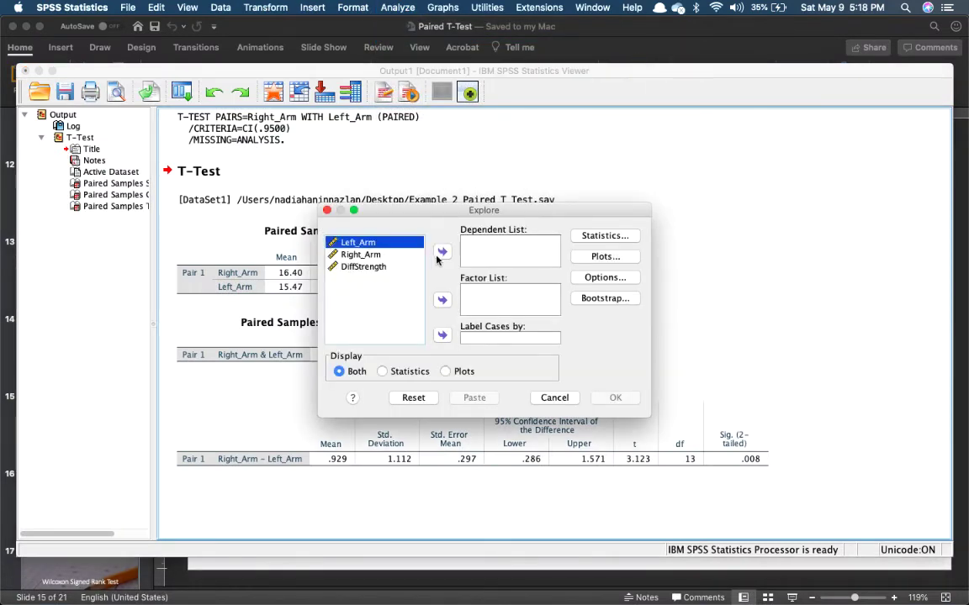
click(391, 267)
click(442, 251)
click(590, 258)
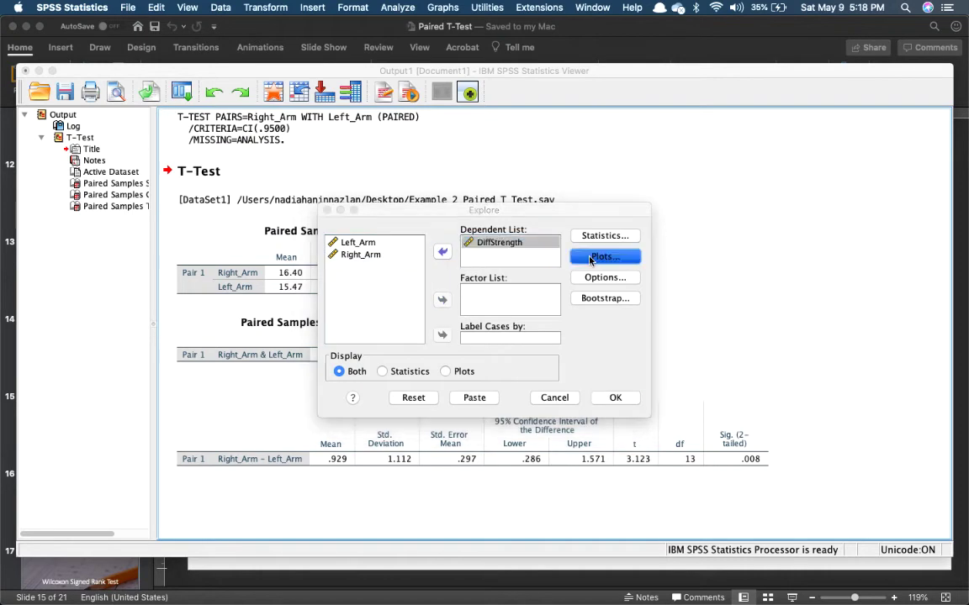
click(437, 296)
click(551, 408)
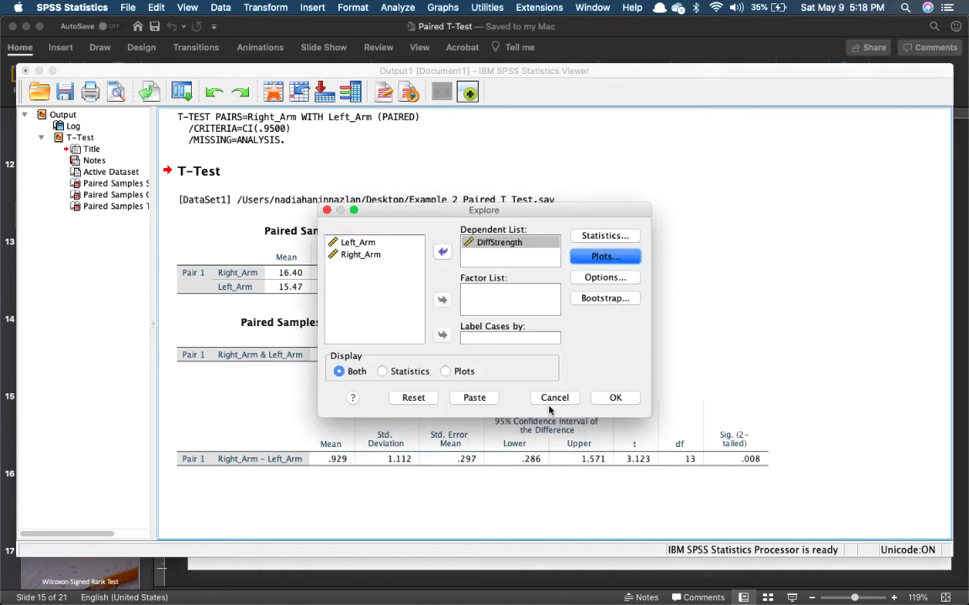
click(608, 399)
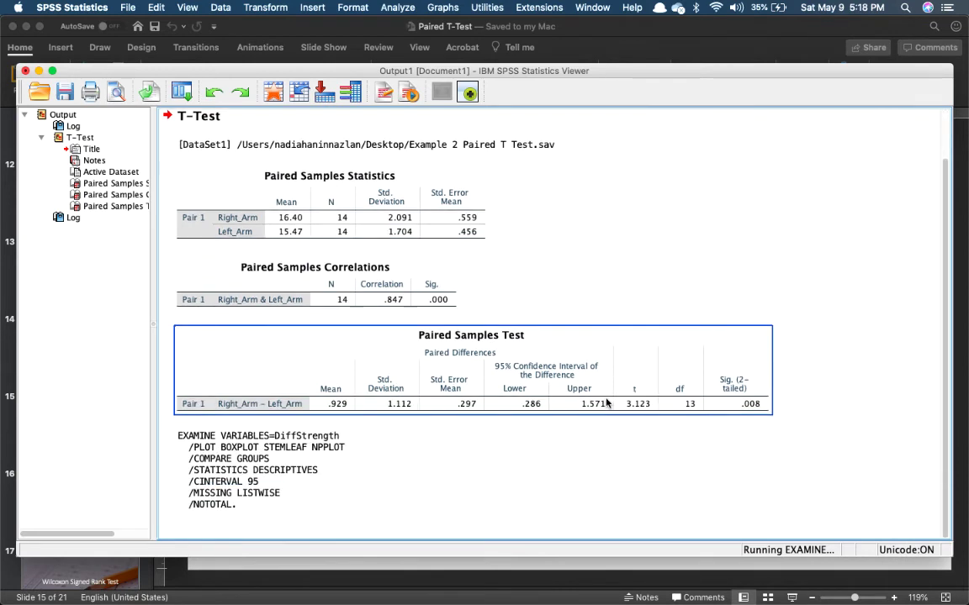
- Scroll the output to DiffStrength's Tests of Normality (Shapiro-Wilk .768, Sig. .002), then show all windows
click(545, 326)
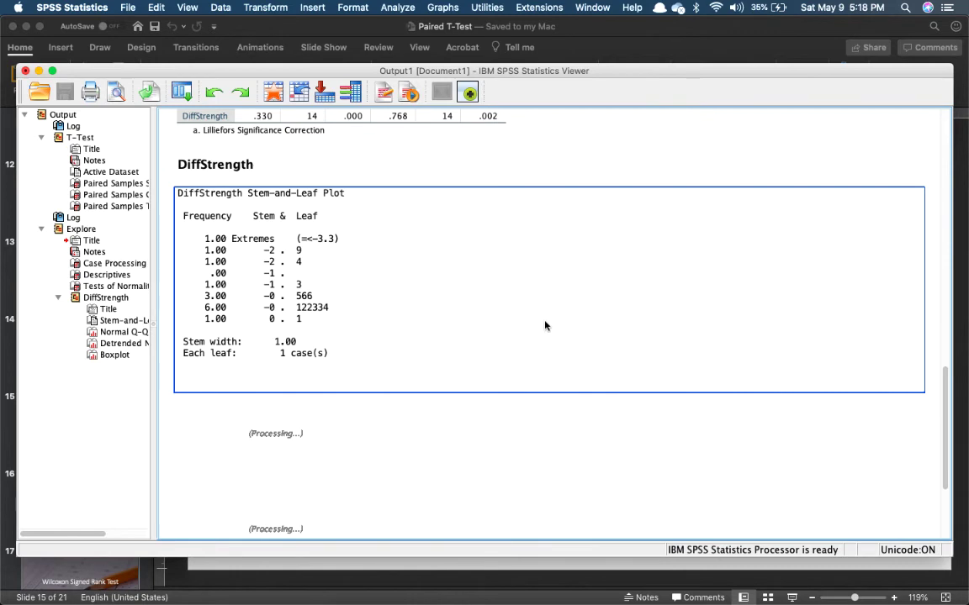
scroll(544, 326, up, 4)
scroll(544, 326, up, 6)
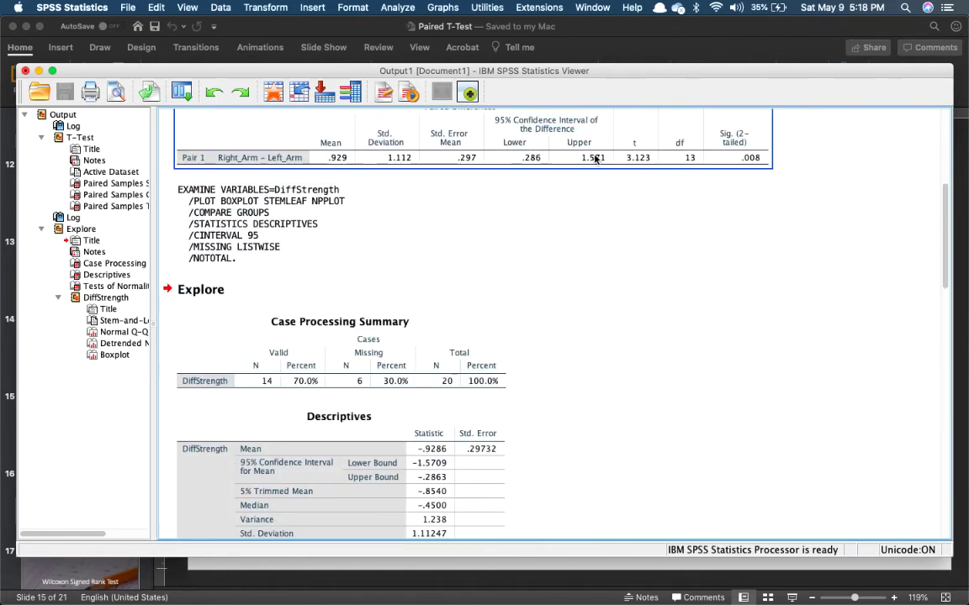
click(711, 194)
click(705, 157)
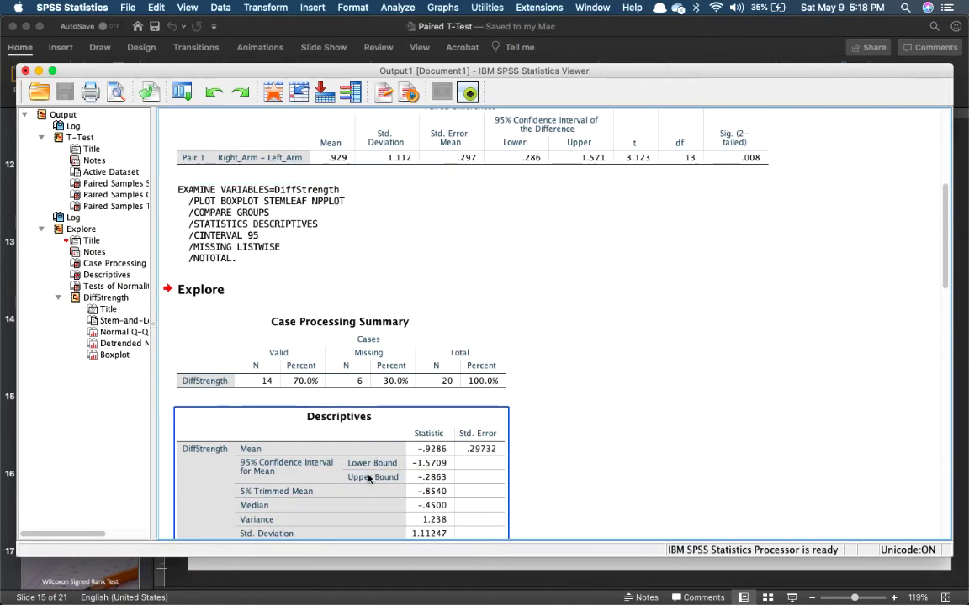
scroll(560, 486, down, 3)
scroll(560, 486, down, 3)
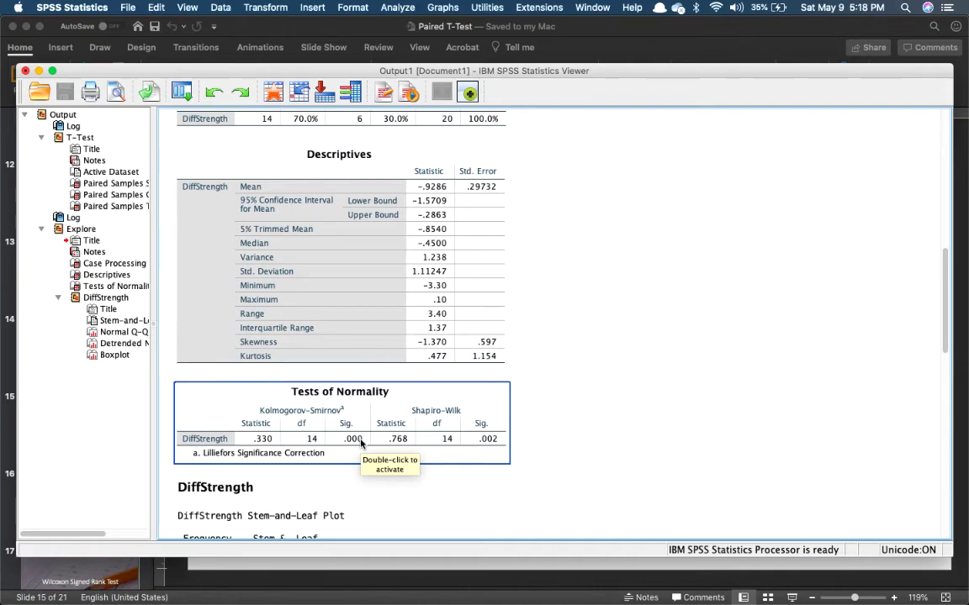
key(ctrl+Up)
- In the PowerPoint deck, go from the Tests of Normality slide to slide 17, Wilcoxon Signed Rank Test
click(731, 168)
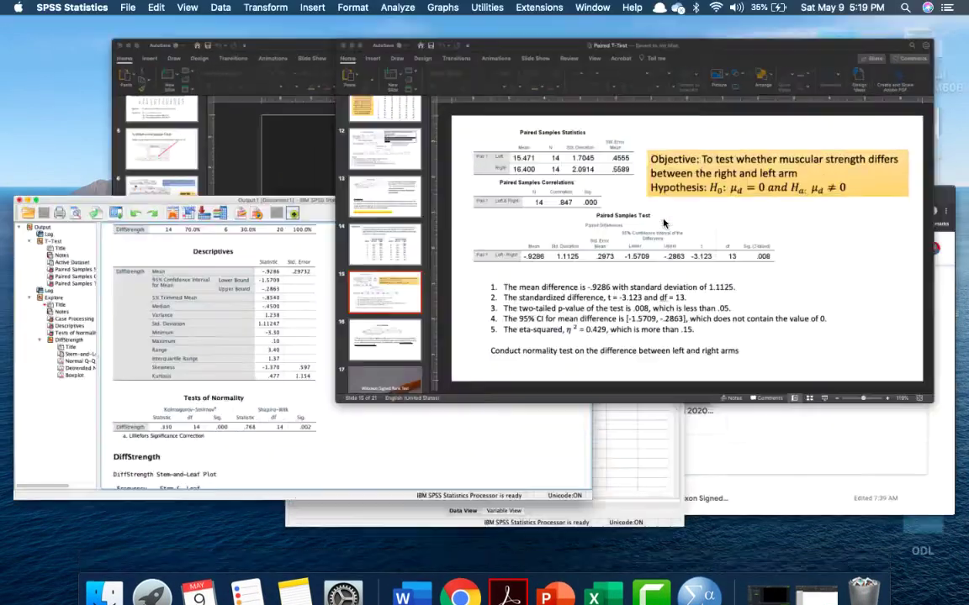
click(98, 502)
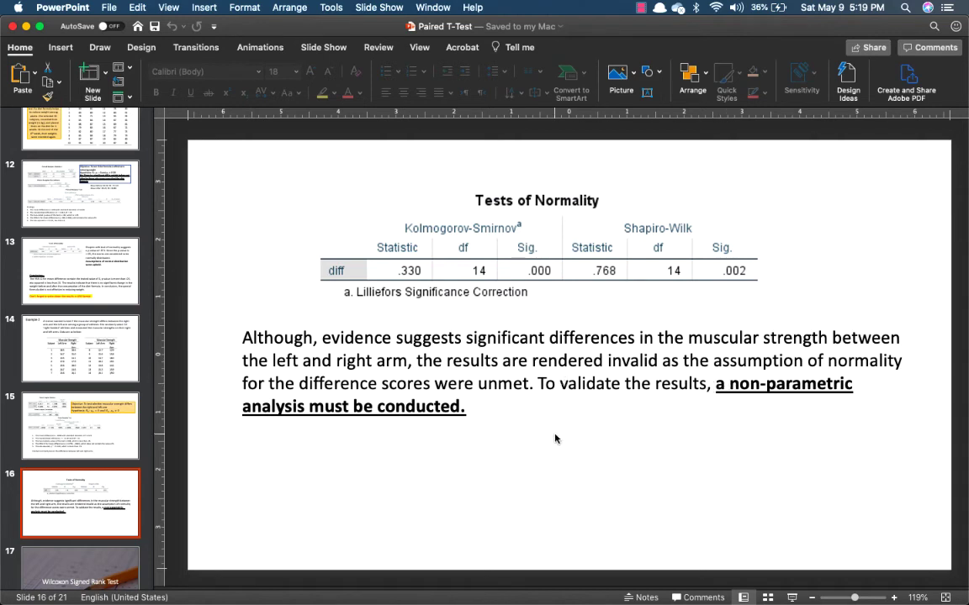
scroll(105, 497, down, 3)
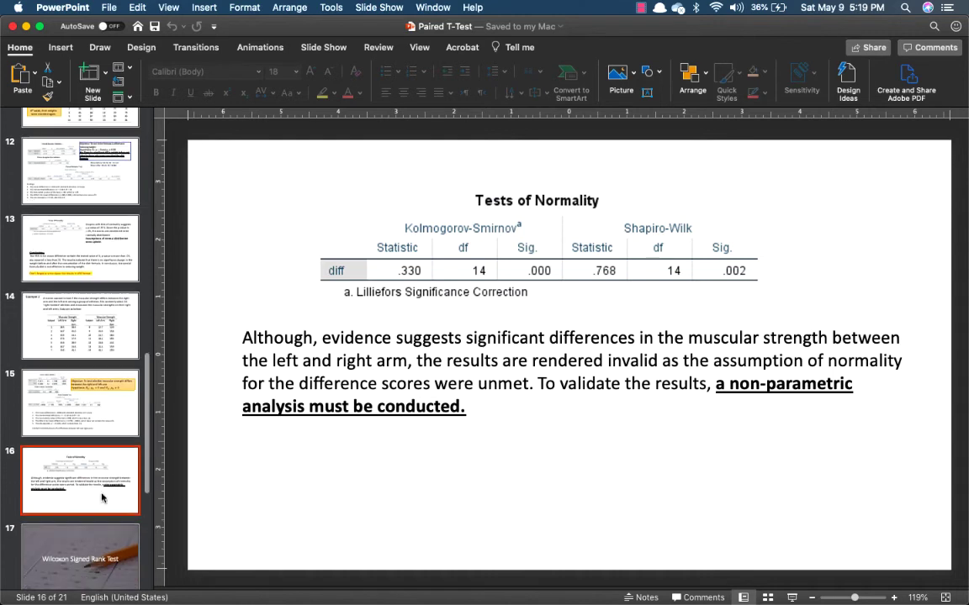
click(101, 497)
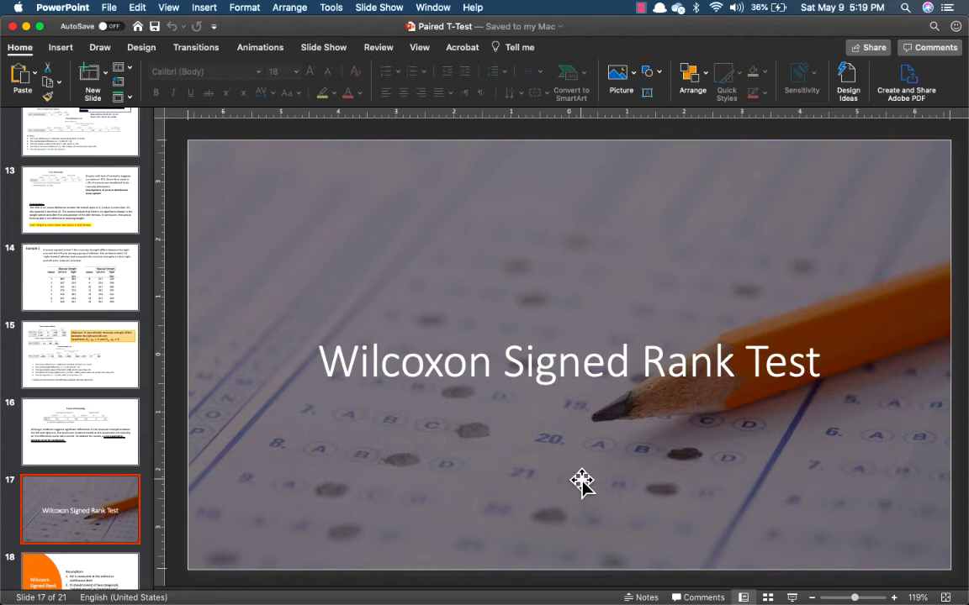
- Present the deck as a full-screen slideshow, then return to editing
click(792, 598)
click(791, 595)
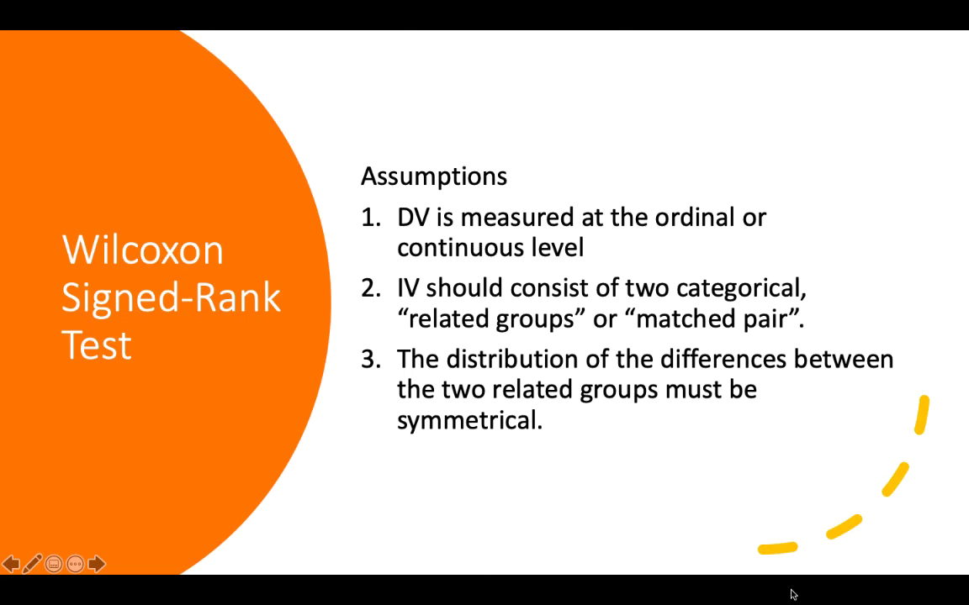
key(Escape)
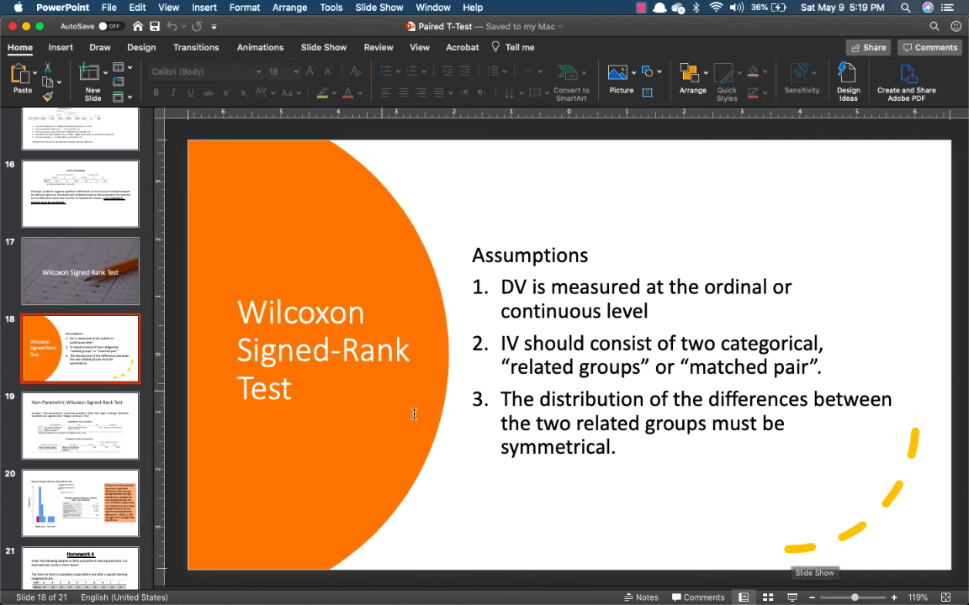
- Highlight the Wilcoxon analysis steps and Hodges-Lehmann option on slide 19, then return to SPSS
click(113, 436)
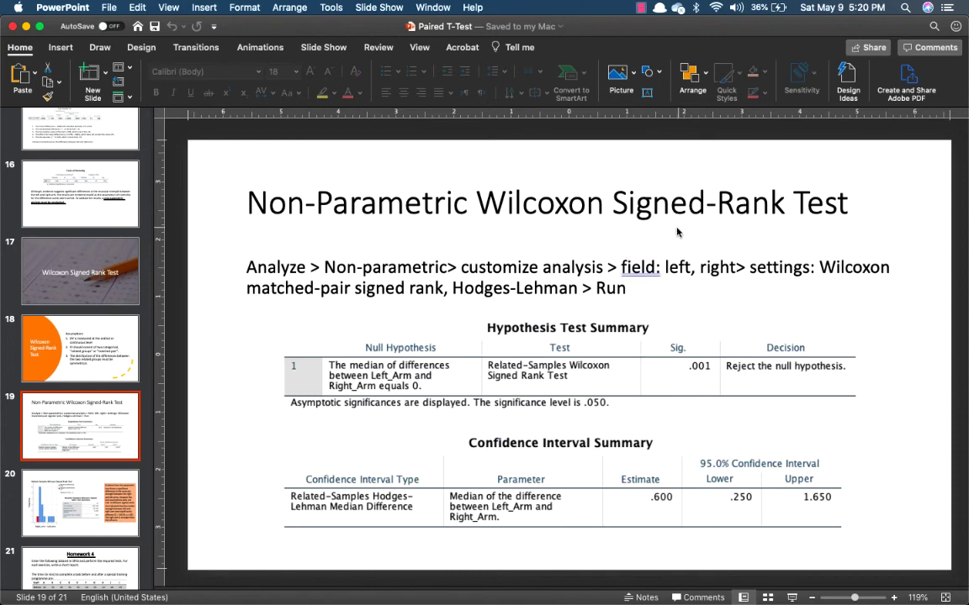
drag(247, 267, 629, 279)
drag(452, 288, 575, 288)
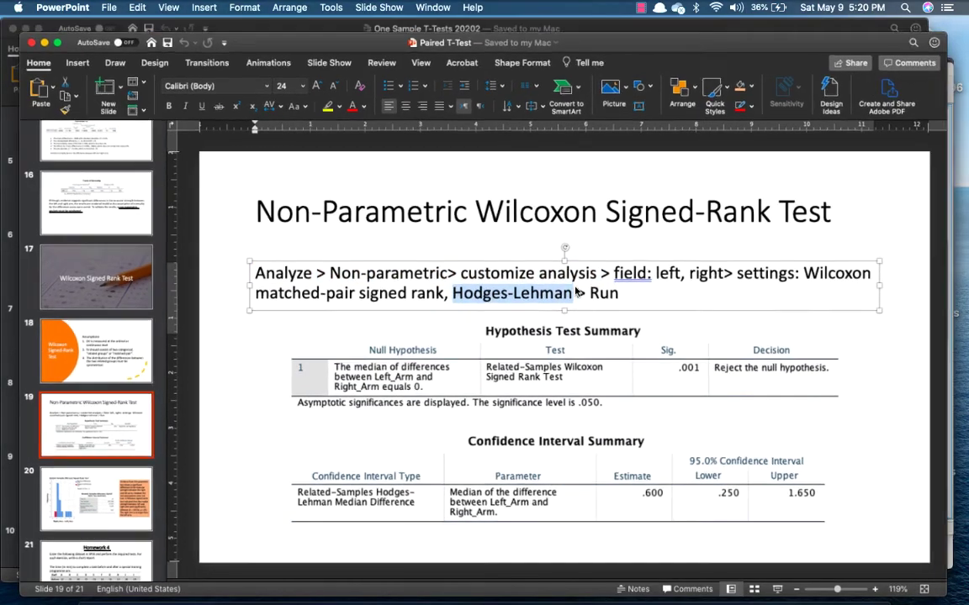
key(ctrl+Up)
click(749, 174)
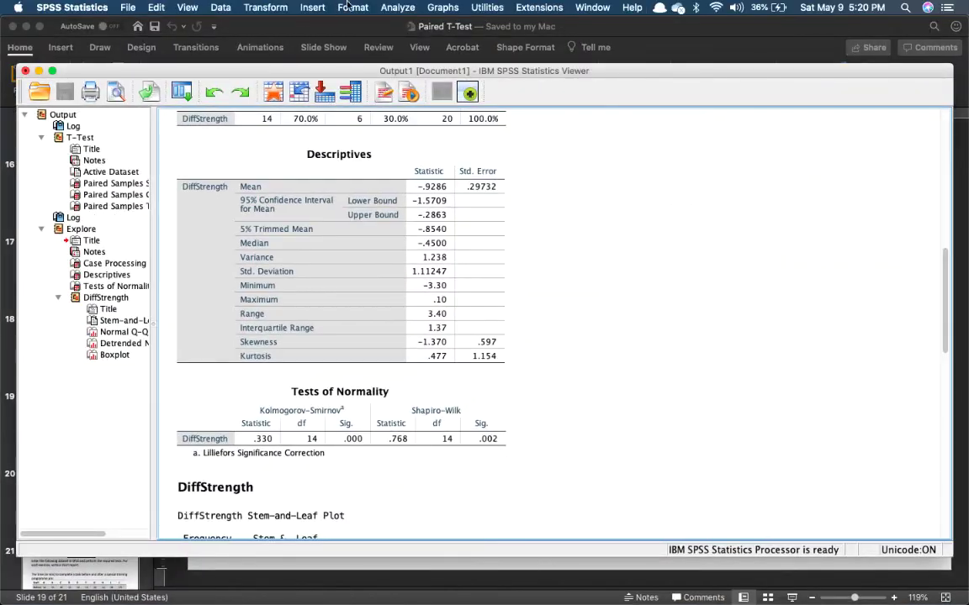
- Start a related-samples nonparametric test with Left_Arm and Right_Arm as test fields
click(390, 8)
mouse_move(460, 220)
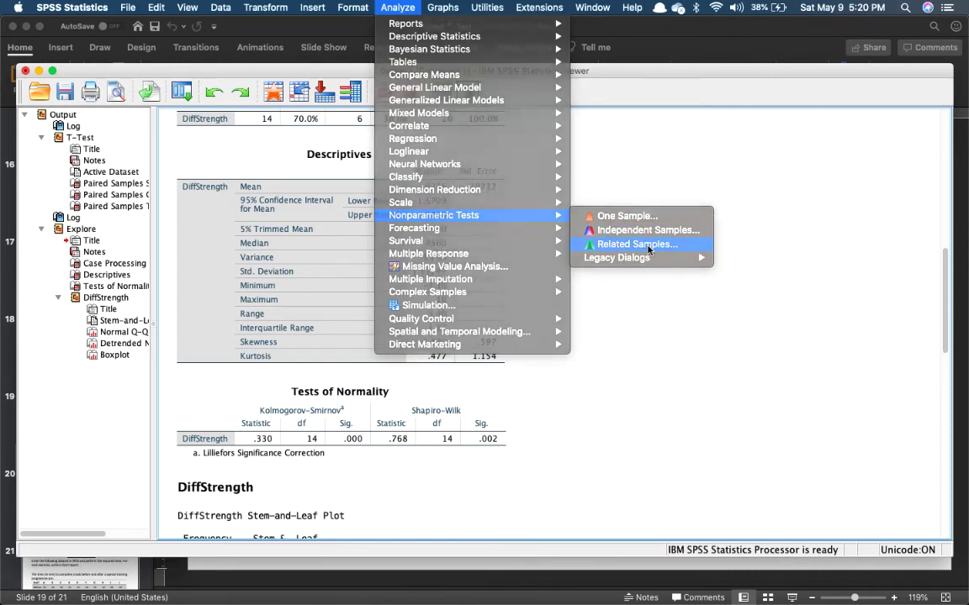
click(648, 245)
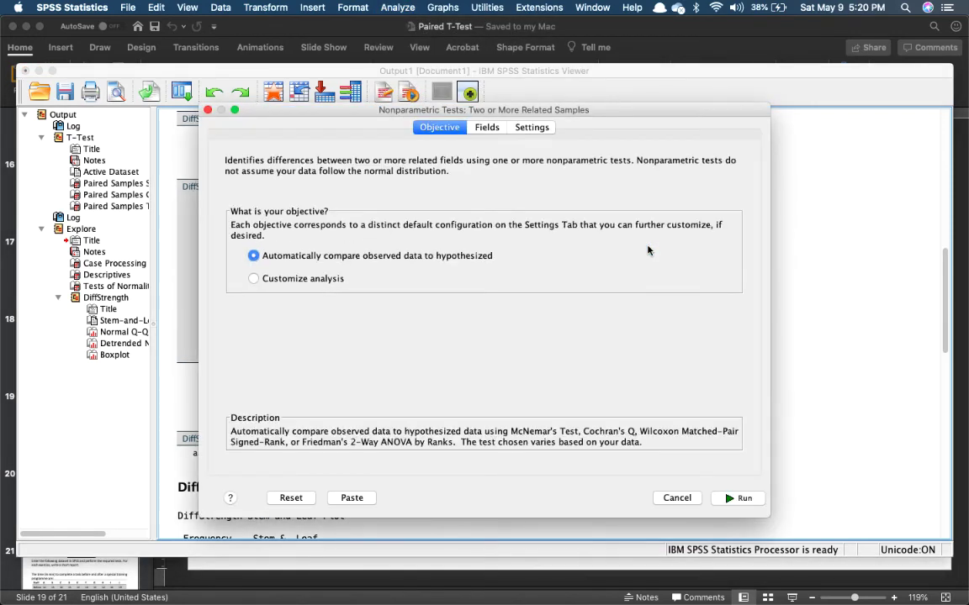
click(489, 129)
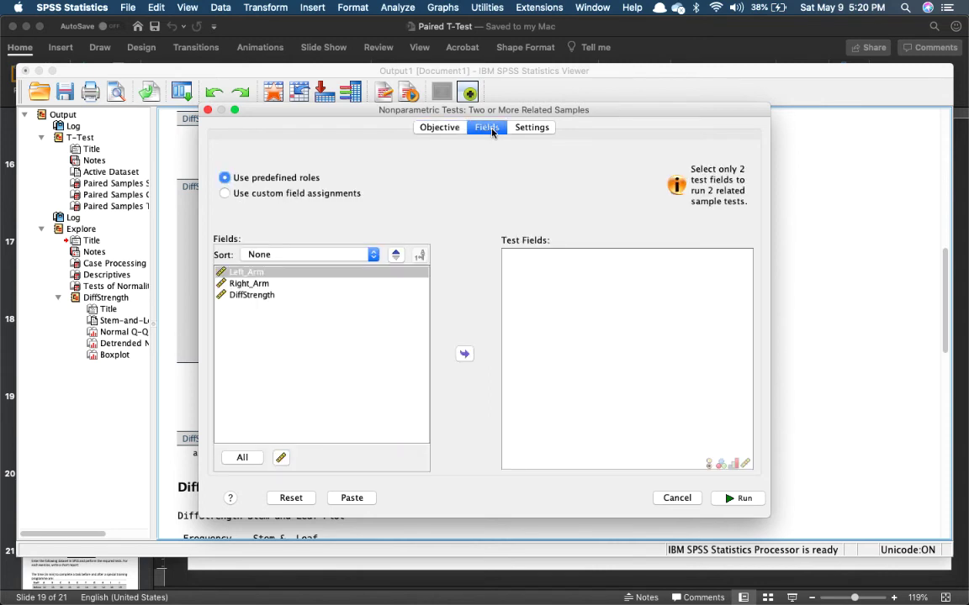
click(464, 354)
click(410, 274)
double_click(409, 273)
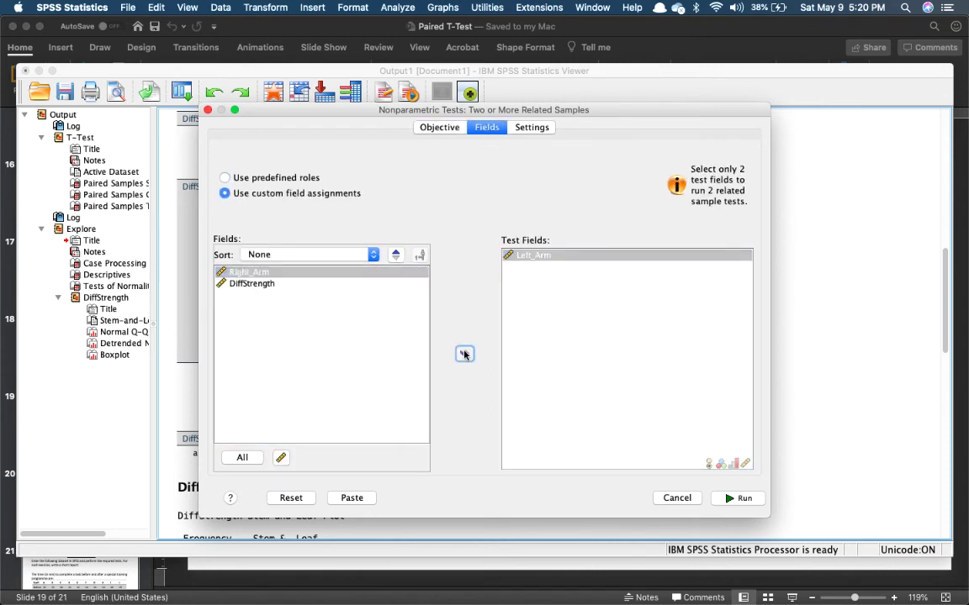
- Customize the tests to Wilcoxon signed-rank plus Hodges-Lehmann, and run it
click(531, 127)
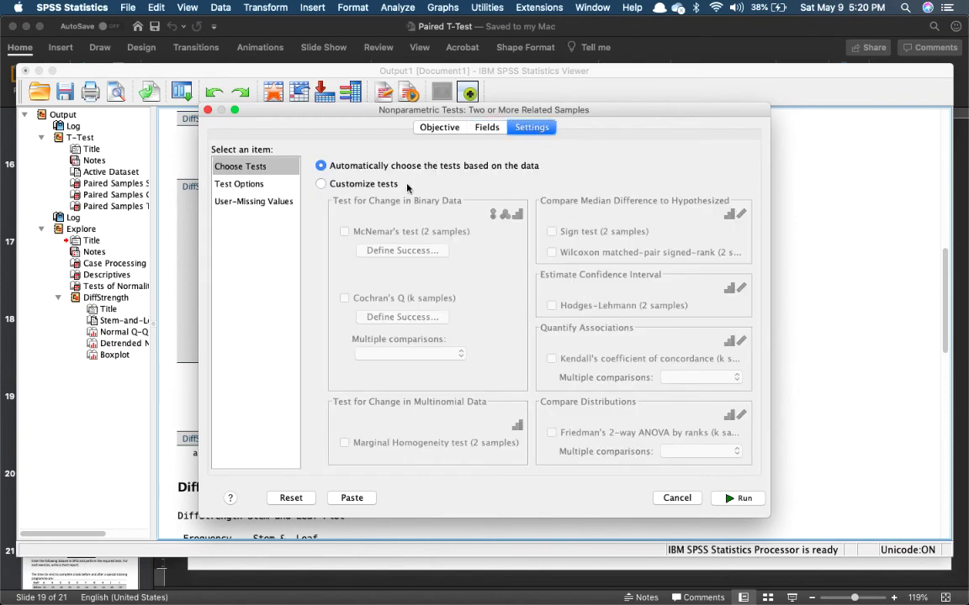
click(372, 185)
click(551, 252)
click(550, 306)
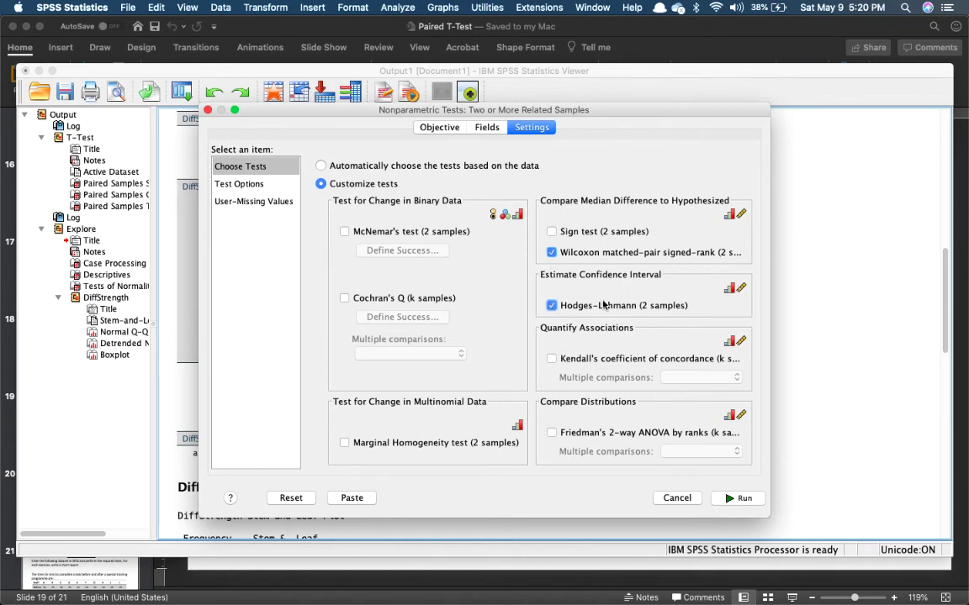
click(737, 497)
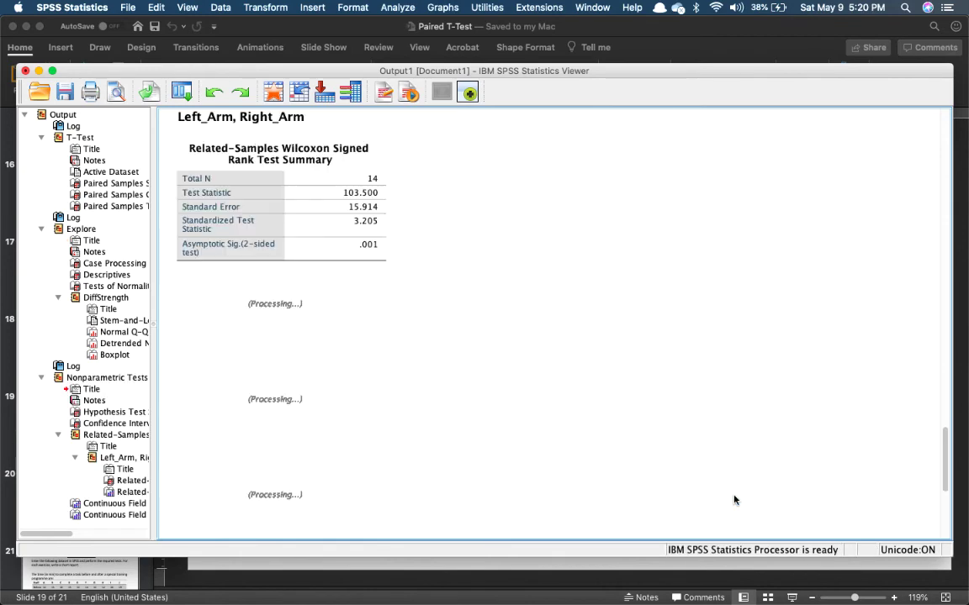
scroll(734, 500, up, 4)
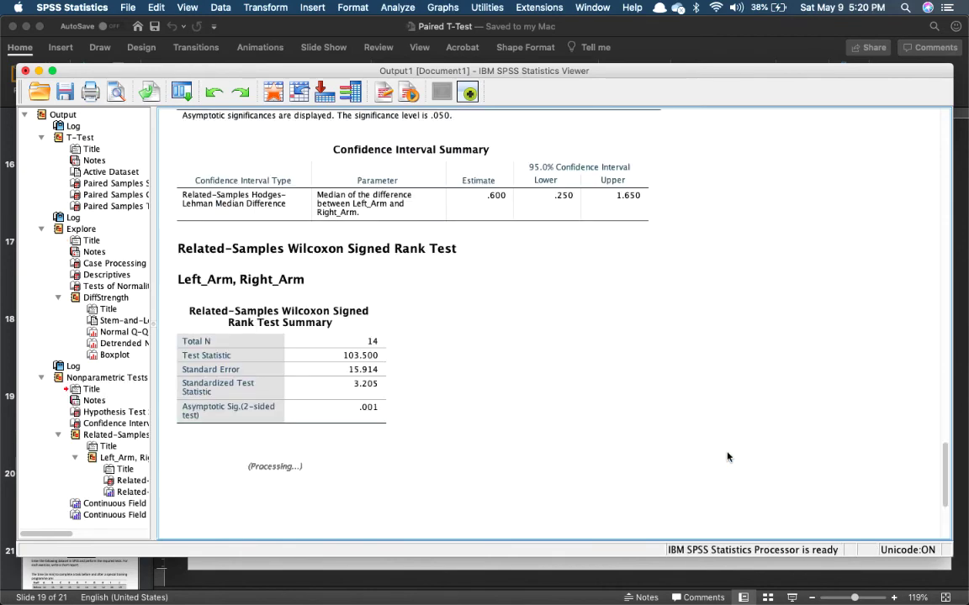
scroll(727, 457, up, 3)
click(540, 228)
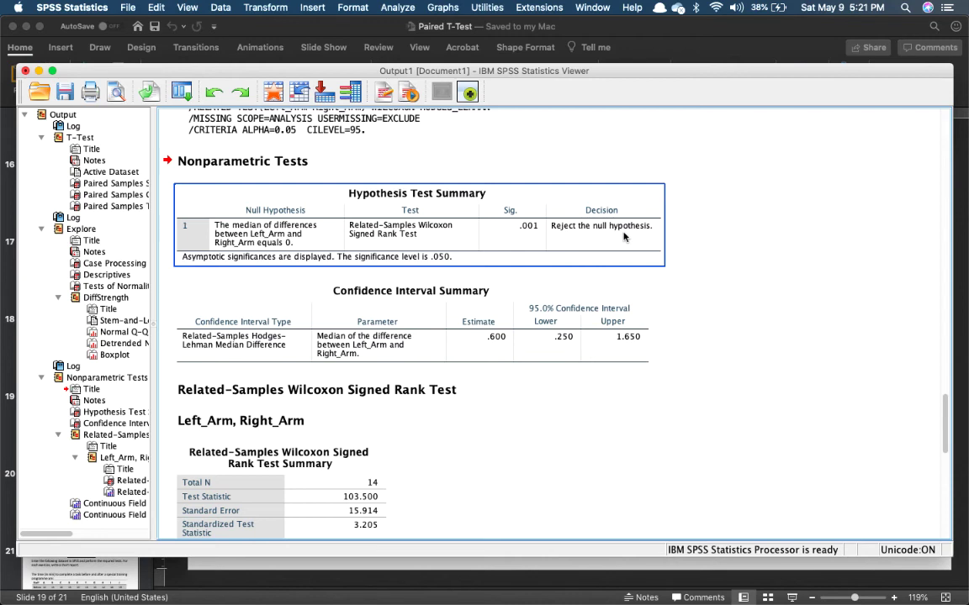
click(577, 346)
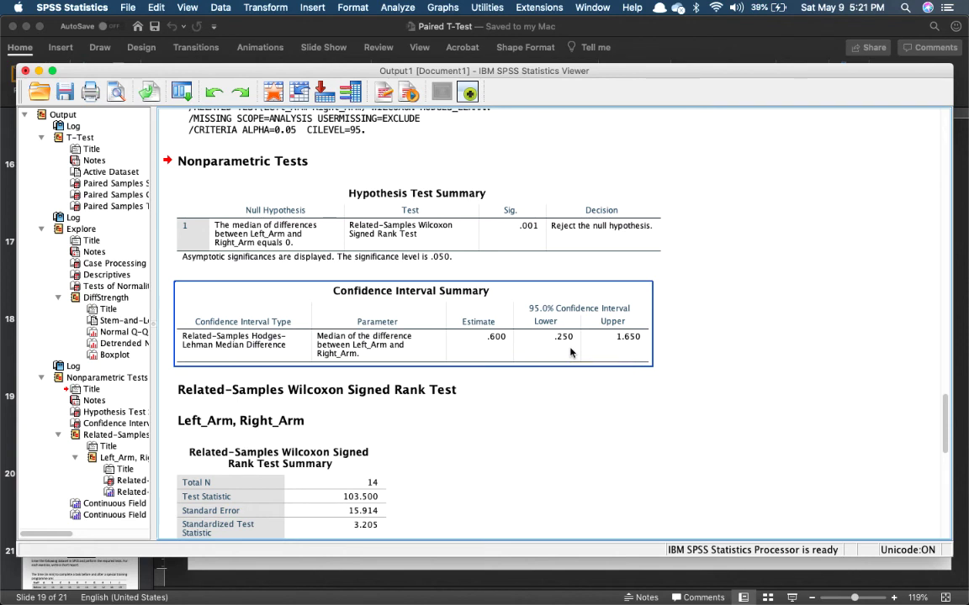
scroll(570, 351, down, 3)
click(286, 420)
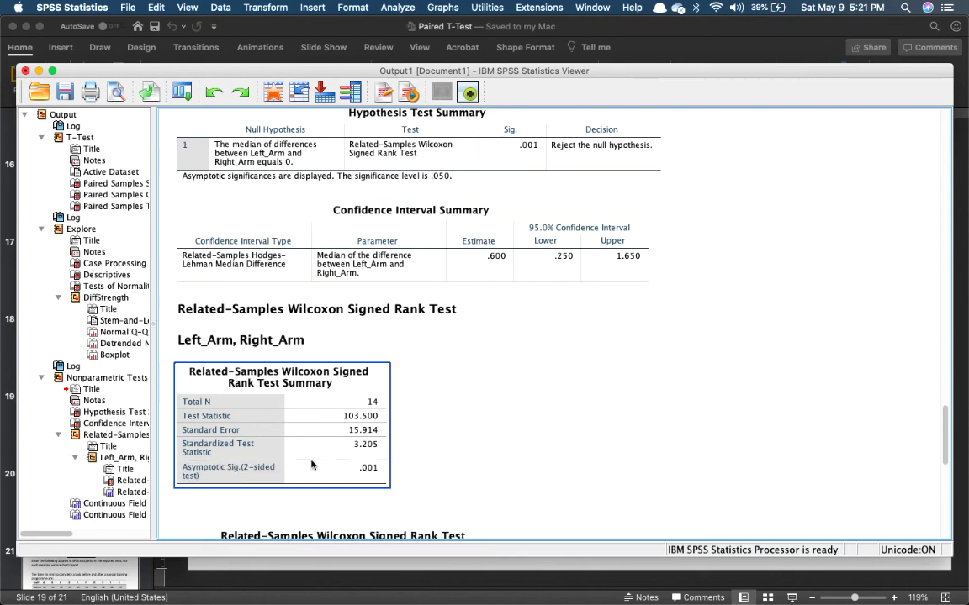